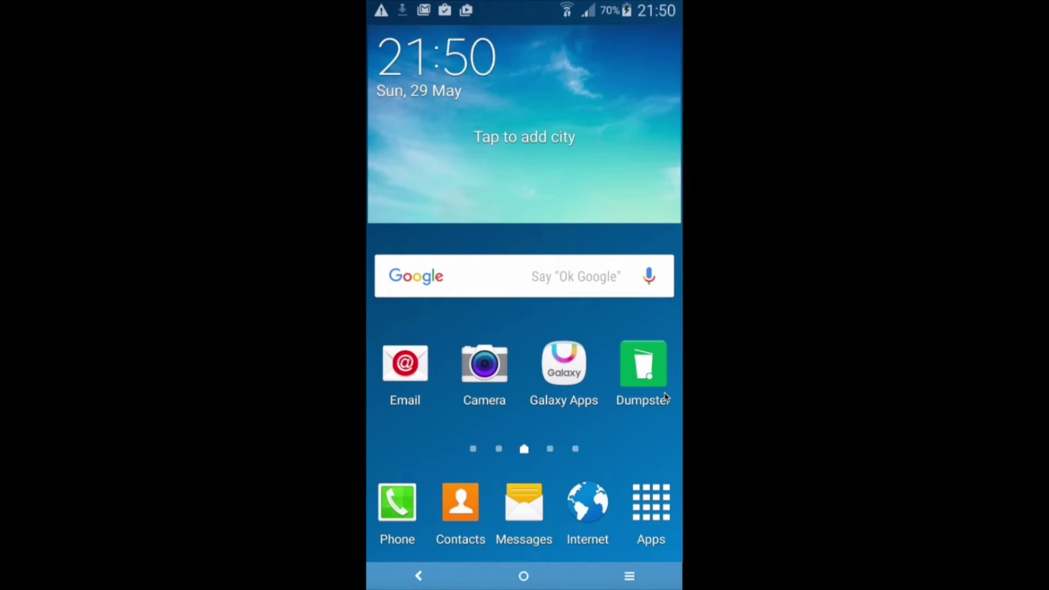
# Step: Check that Dumpster's recycle bin shows 'Dumpster is empty', then return to the home screen
pyautogui.click(643, 366)
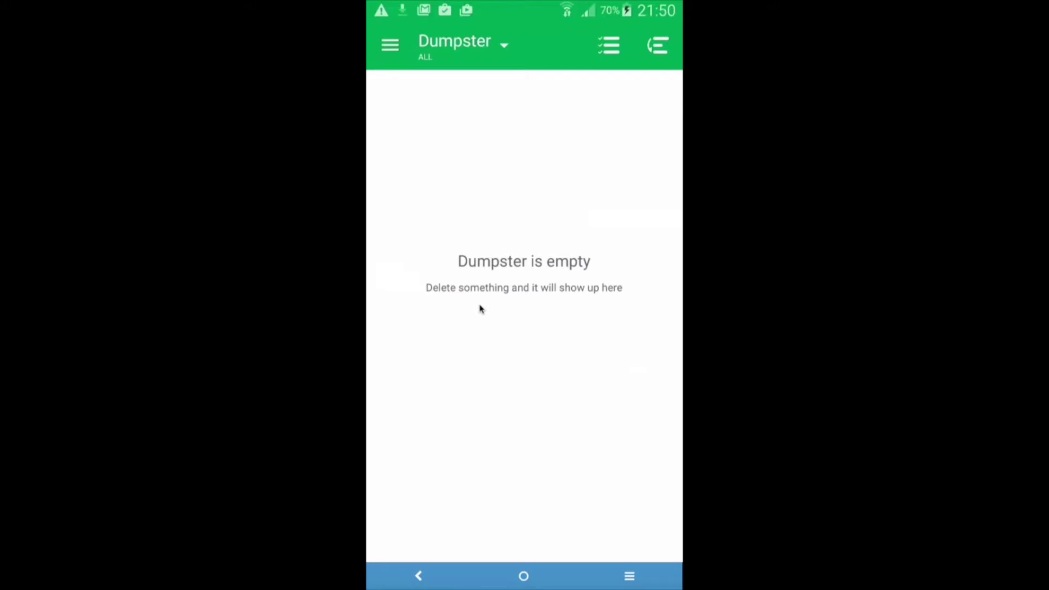
pyautogui.click(524, 576)
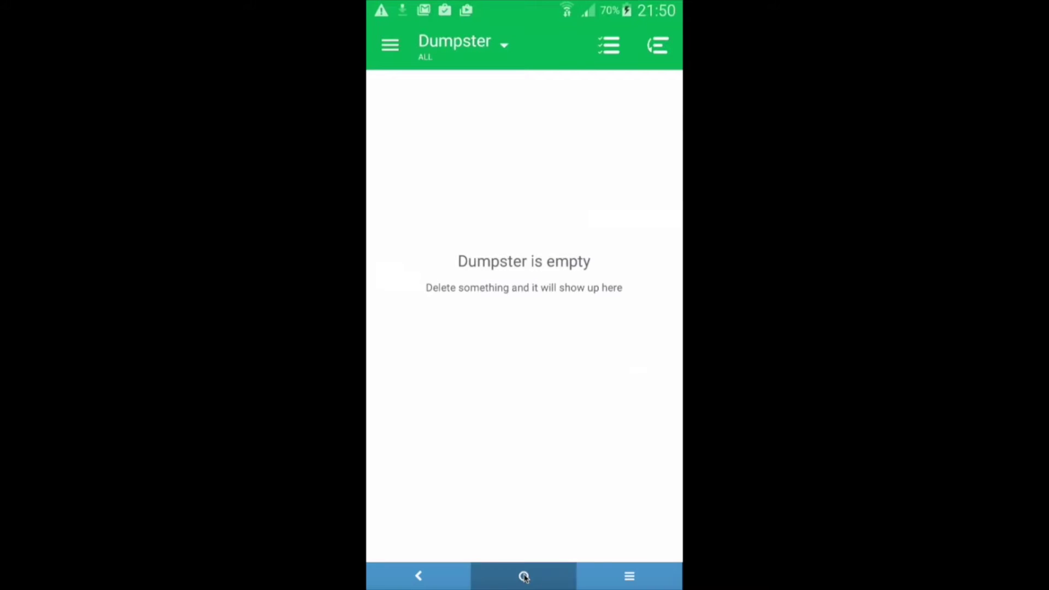
# Step: Delete the music-software screenshot from Gallery's 000 album and return to the home screen
pyautogui.click(659, 515)
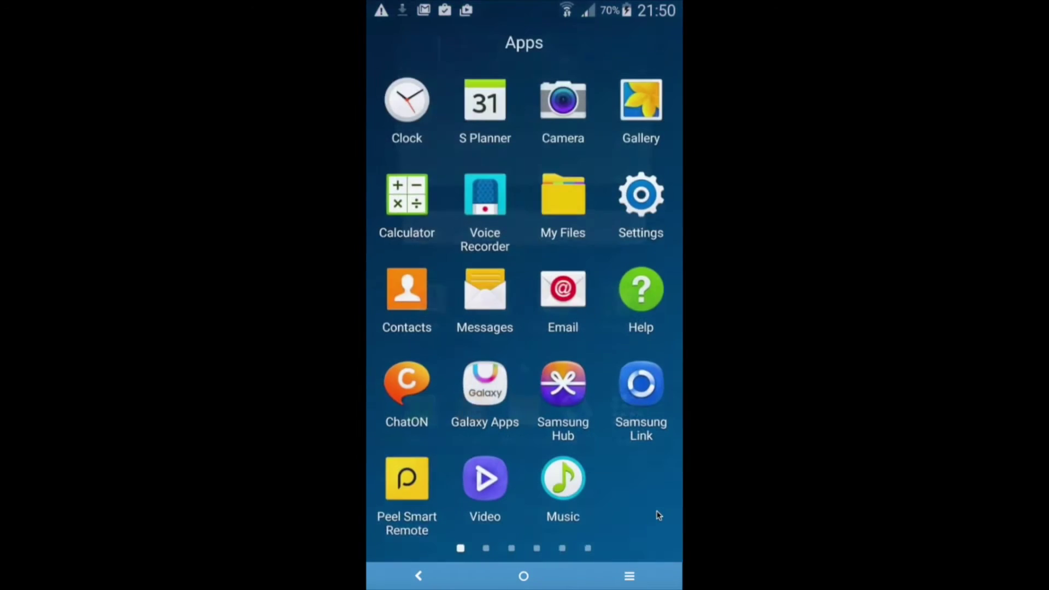
pyautogui.click(643, 105)
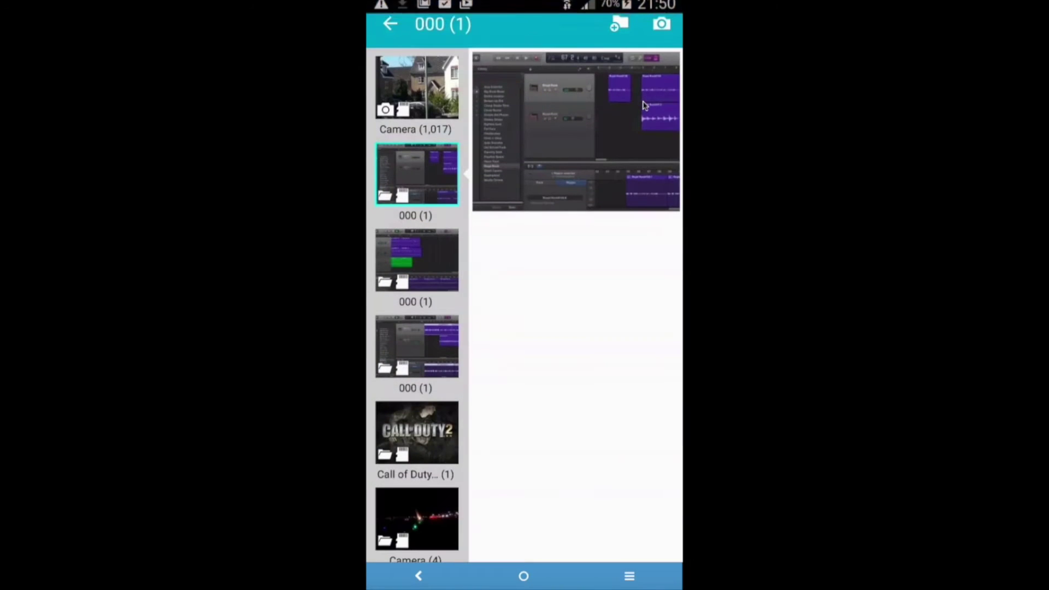
pyautogui.click(523, 135)
pyautogui.click(662, 23)
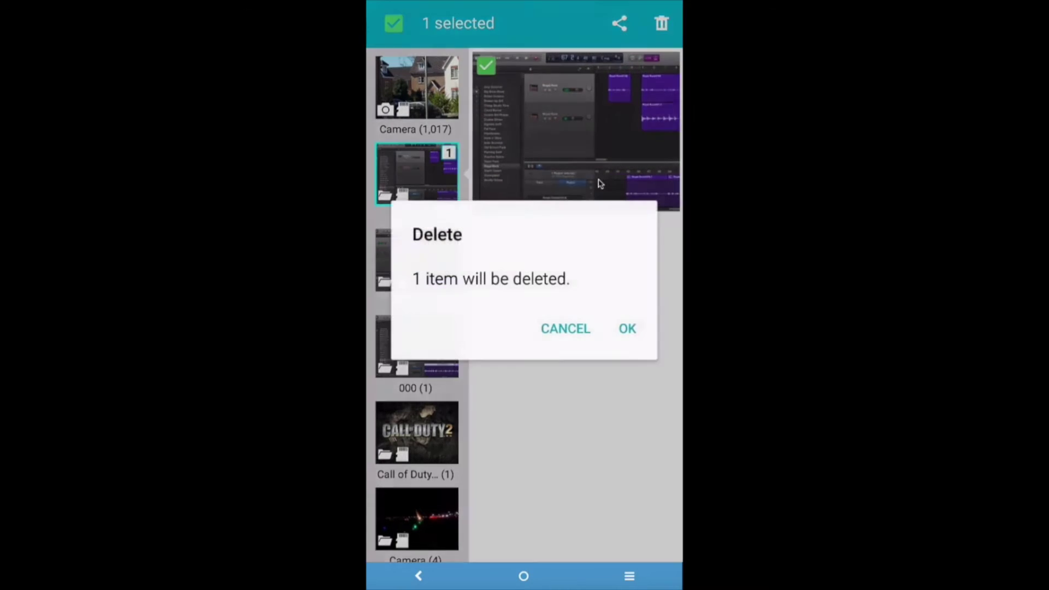
pyautogui.click(627, 332)
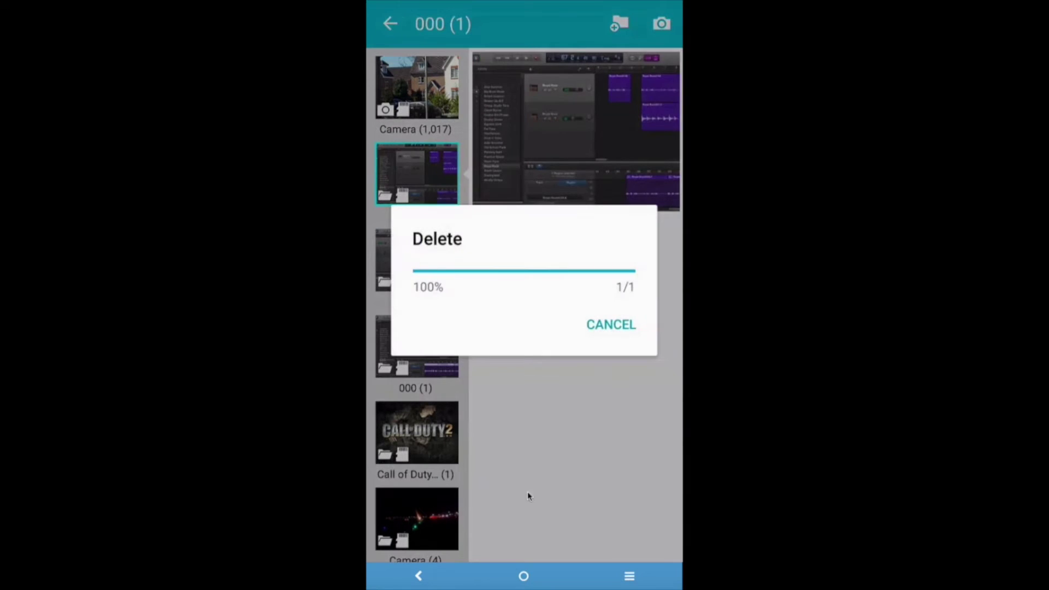
pyautogui.click(589, 328)
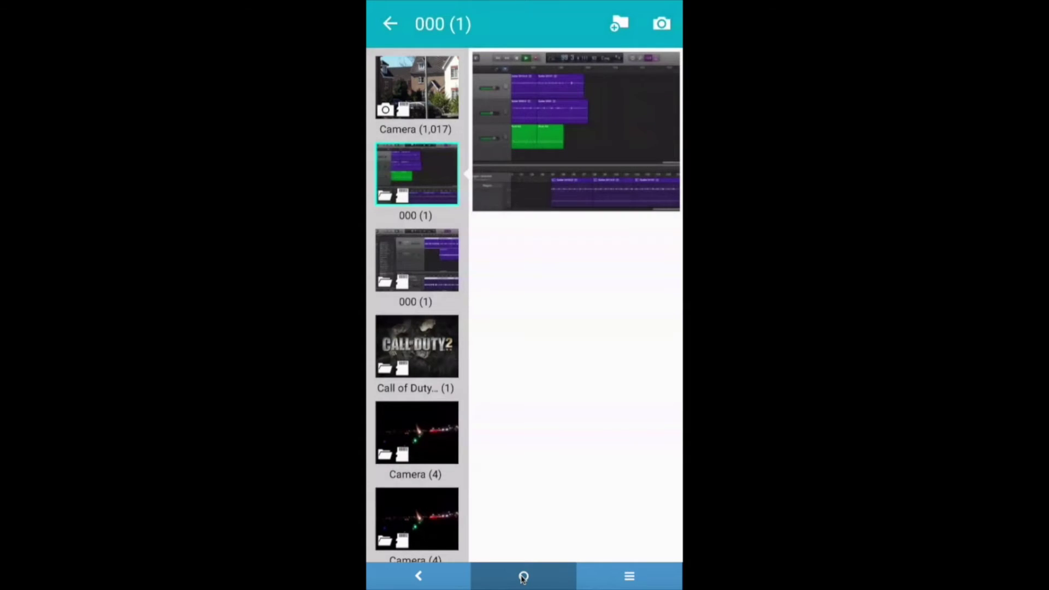
pyautogui.click(523, 577)
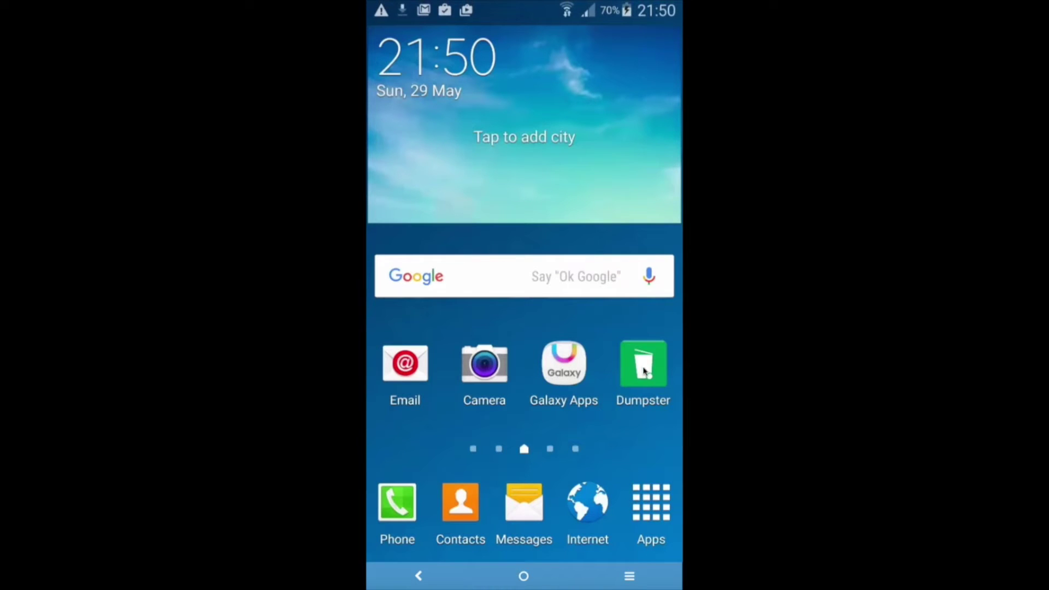
# Step: Restore WindowImage.jpg from Dumpster into the Dumpster/Restored folder, then go back home
pyautogui.click(644, 371)
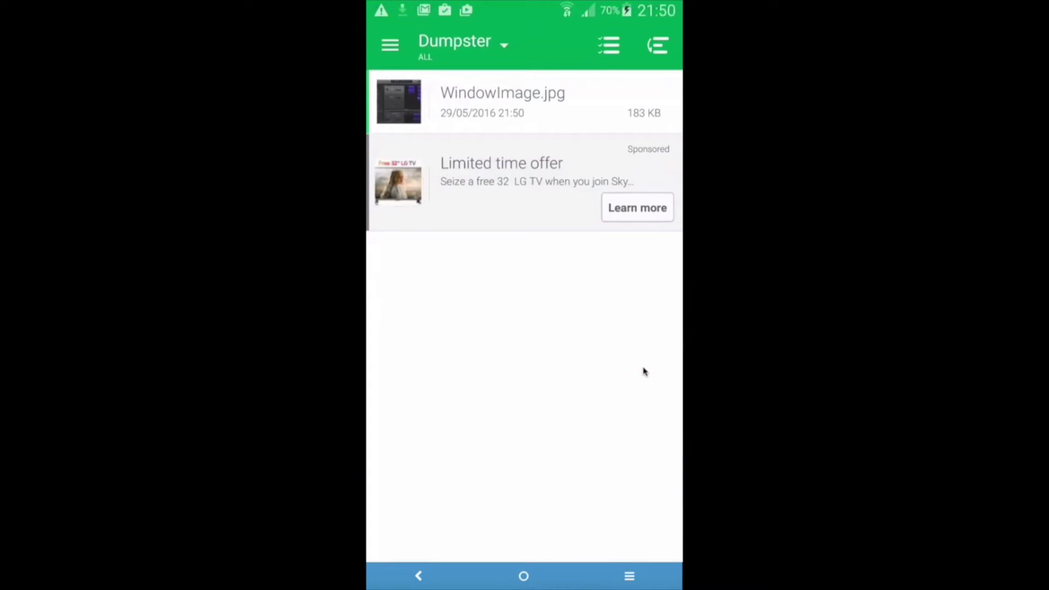
pyautogui.click(469, 113)
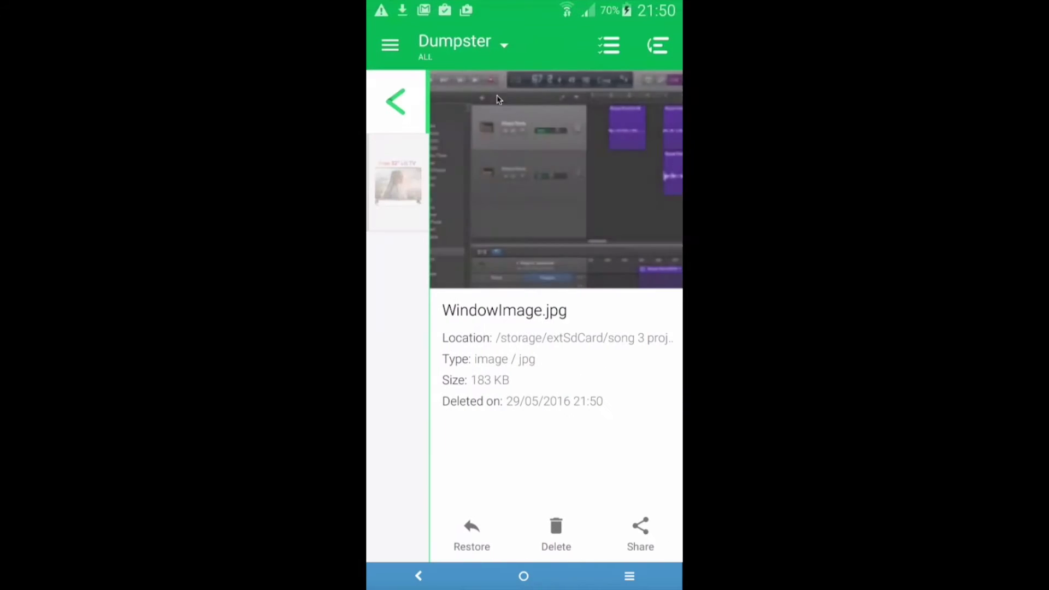
pyautogui.click(469, 541)
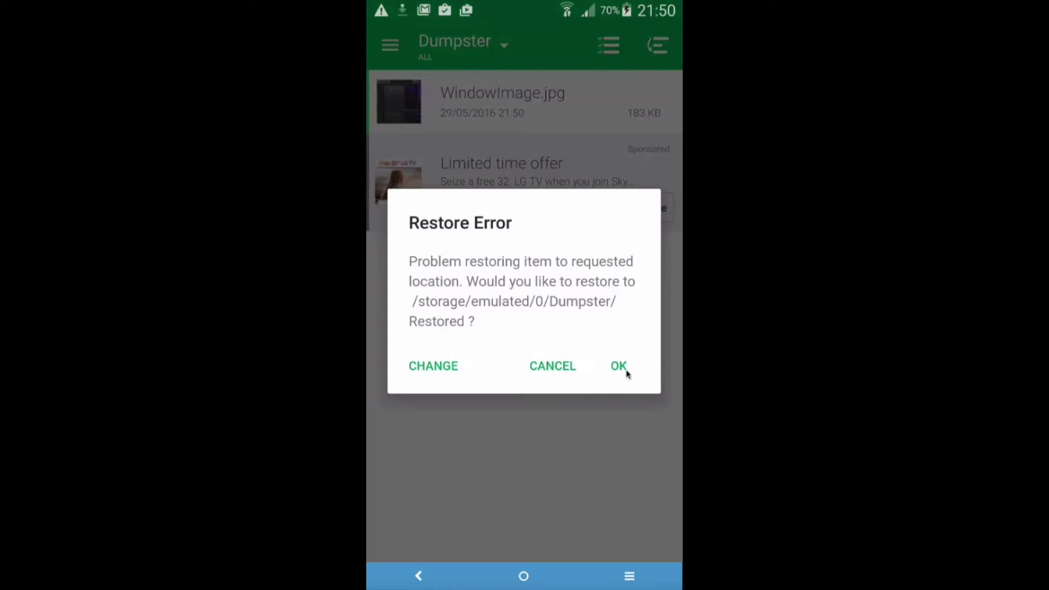
pyautogui.click(624, 368)
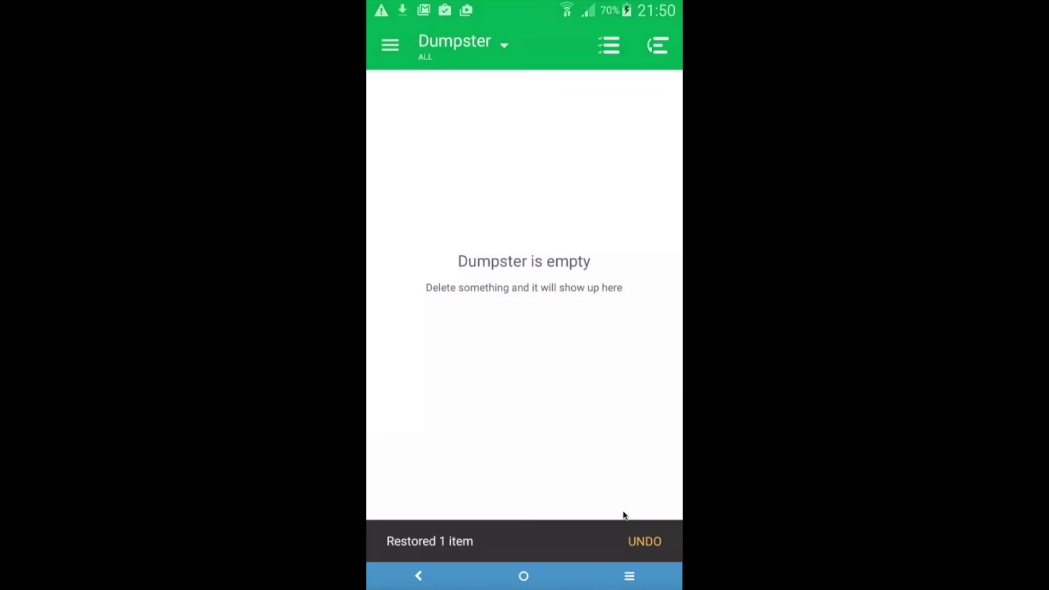
pyautogui.click(635, 550)
pyautogui.click(524, 576)
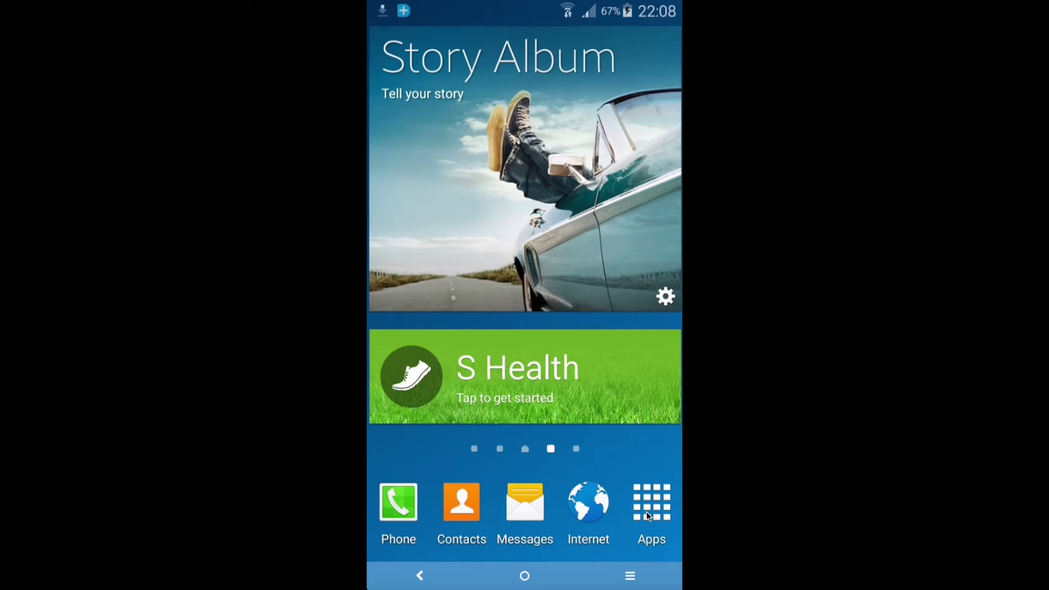
# Step: Launch Dr.Fone on the phone and start Photos and Videos Recovery
pyautogui.moveTo(648, 460); pyautogui.dragTo(588, 369)
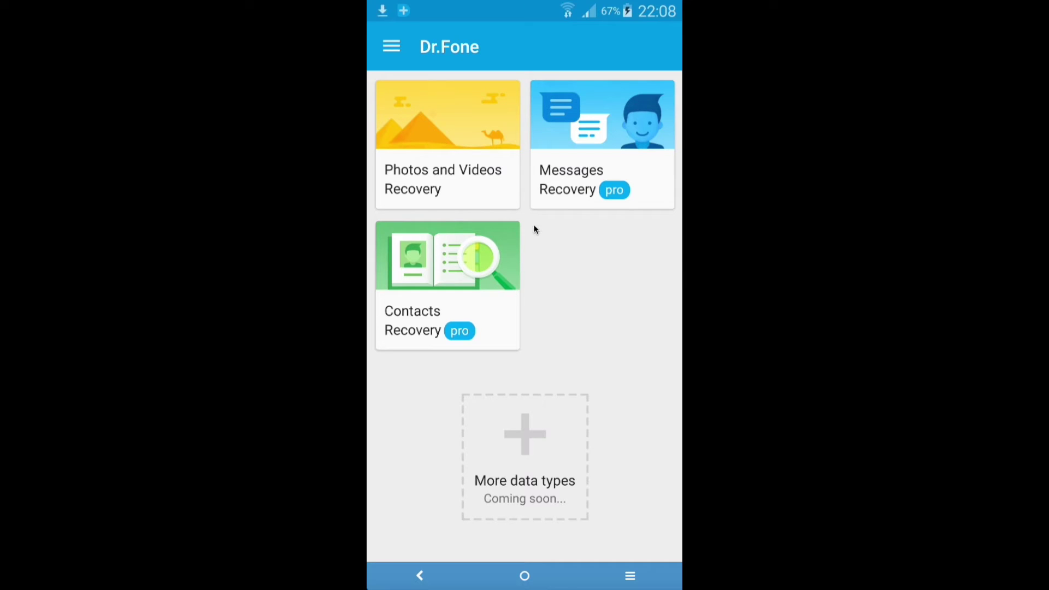
pyautogui.click(433, 142)
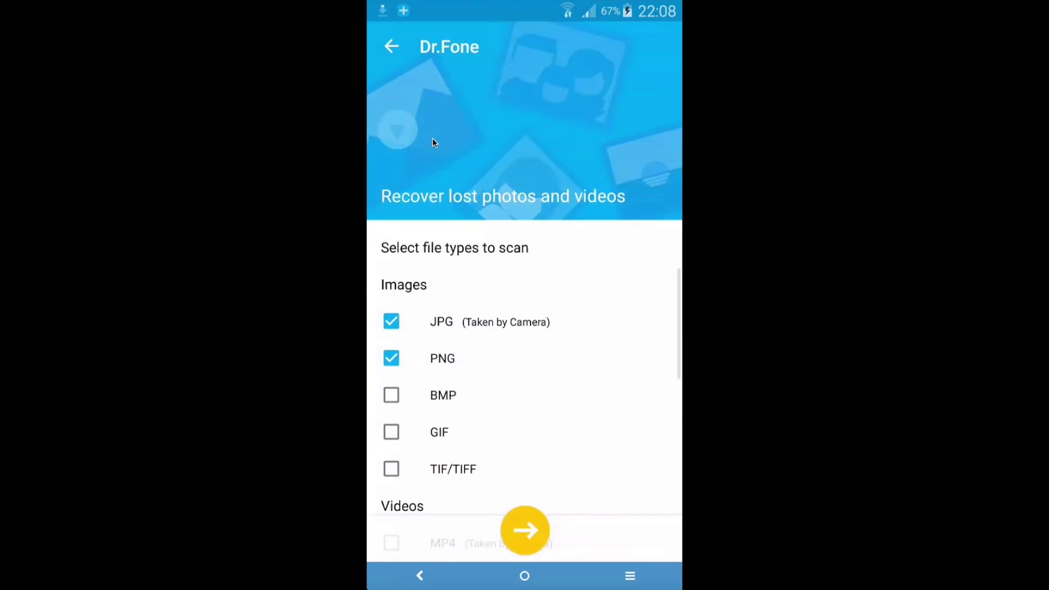
pyautogui.scroll(-6, 405, 370)
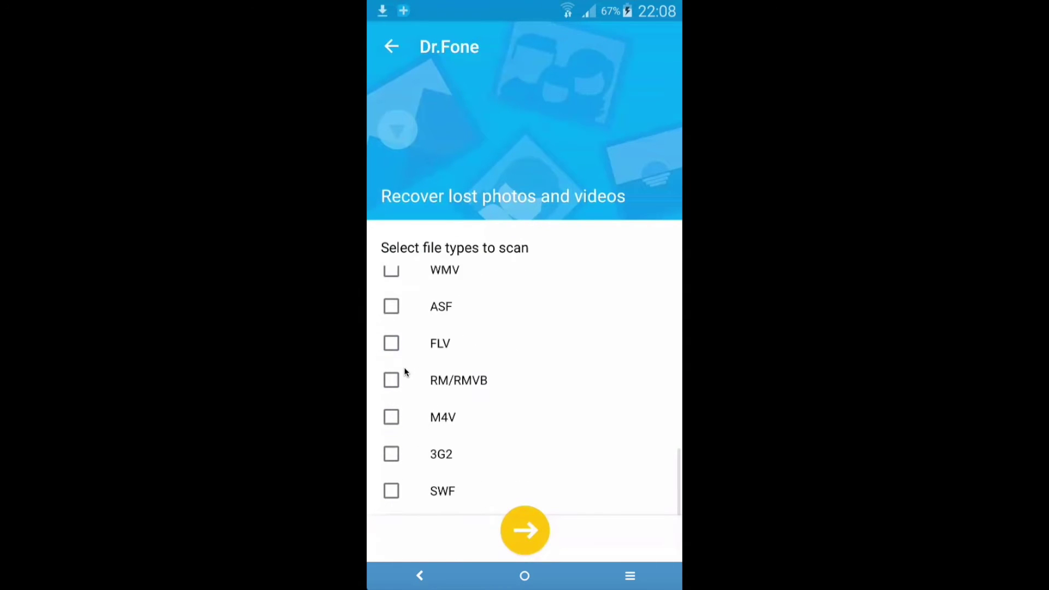
pyautogui.scroll(6, 405, 370)
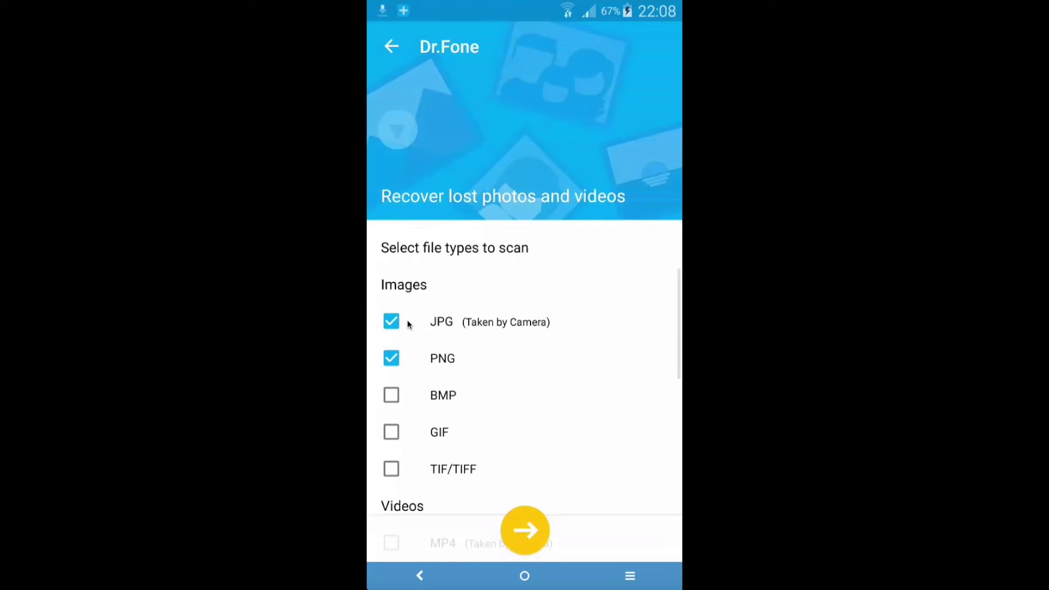
# Step: Leave only JPG checked as the image type and continue to storage selection
pyautogui.click(389, 328)
pyautogui.click(391, 355)
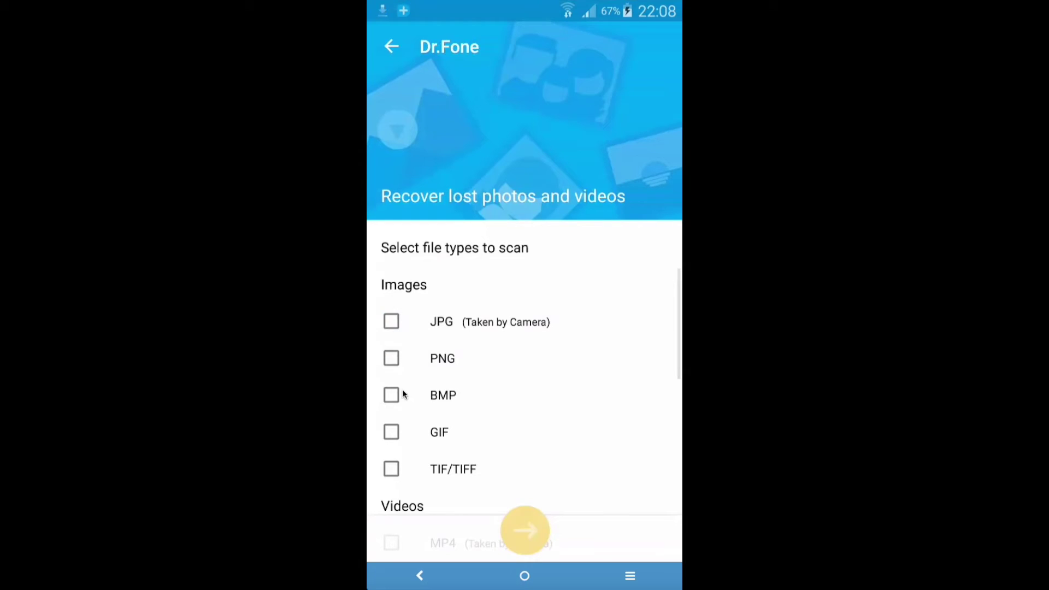
pyautogui.click(392, 396)
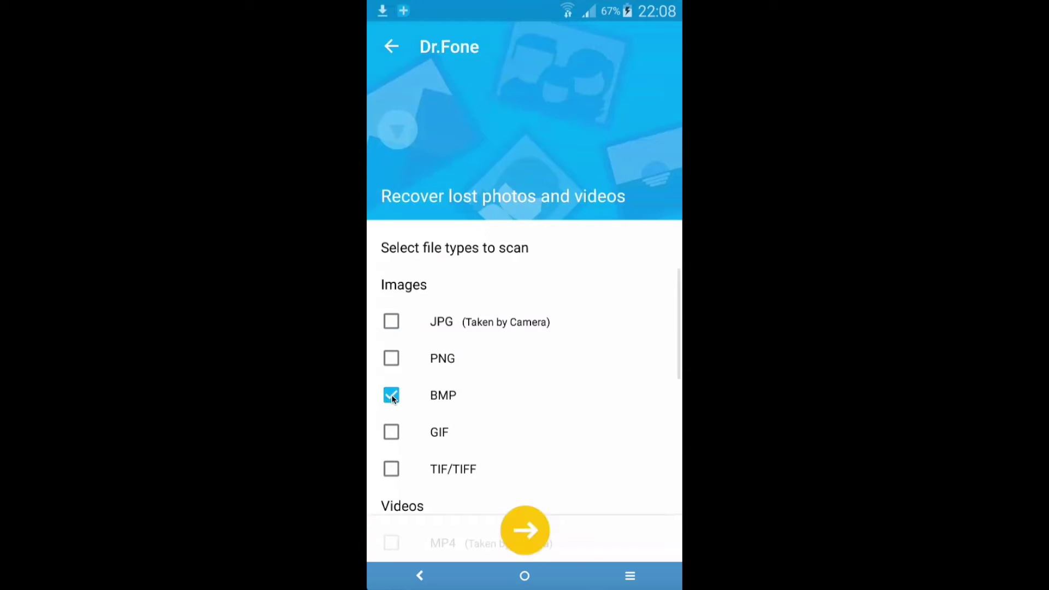
pyautogui.click(391, 394)
pyautogui.click(392, 322)
pyautogui.click(522, 529)
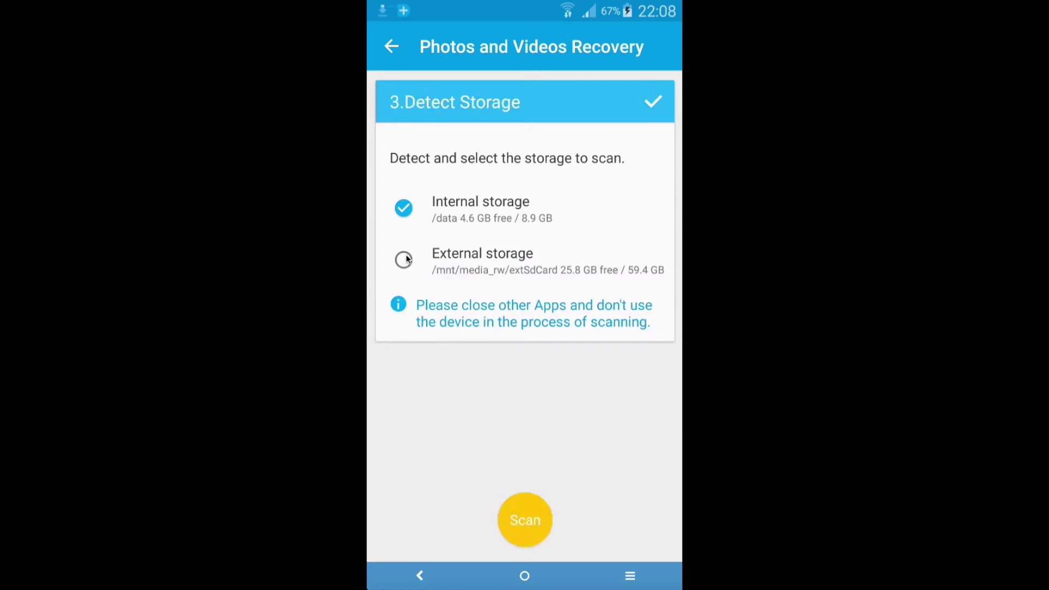
# Step: Scan internal storage for deleted photos until the first JPG appears, then stop the scan
pyautogui.click(405, 264)
pyautogui.click(405, 208)
pyautogui.click(528, 531)
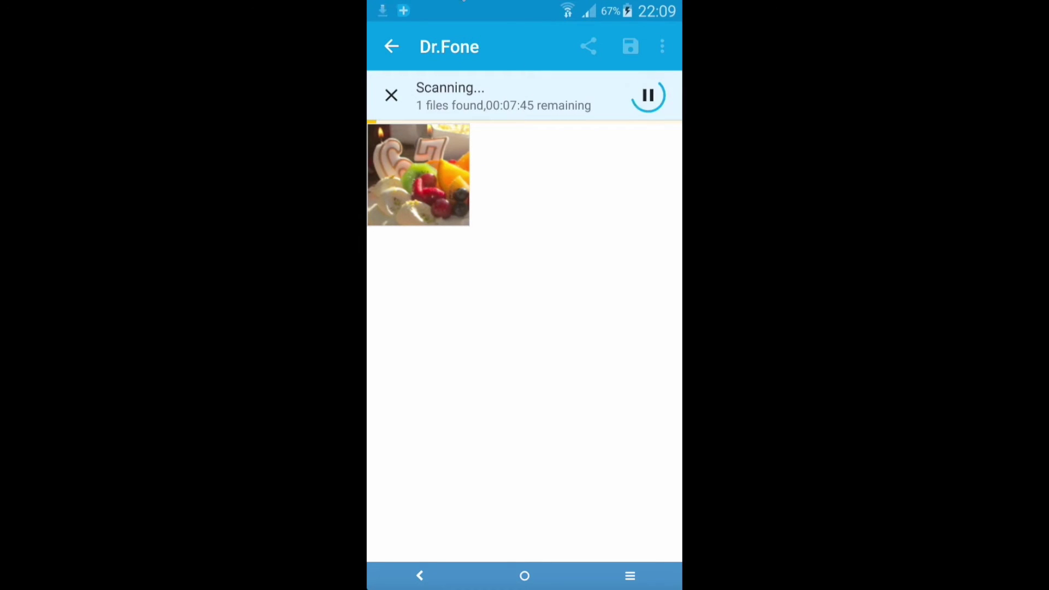
pyautogui.click(393, 98)
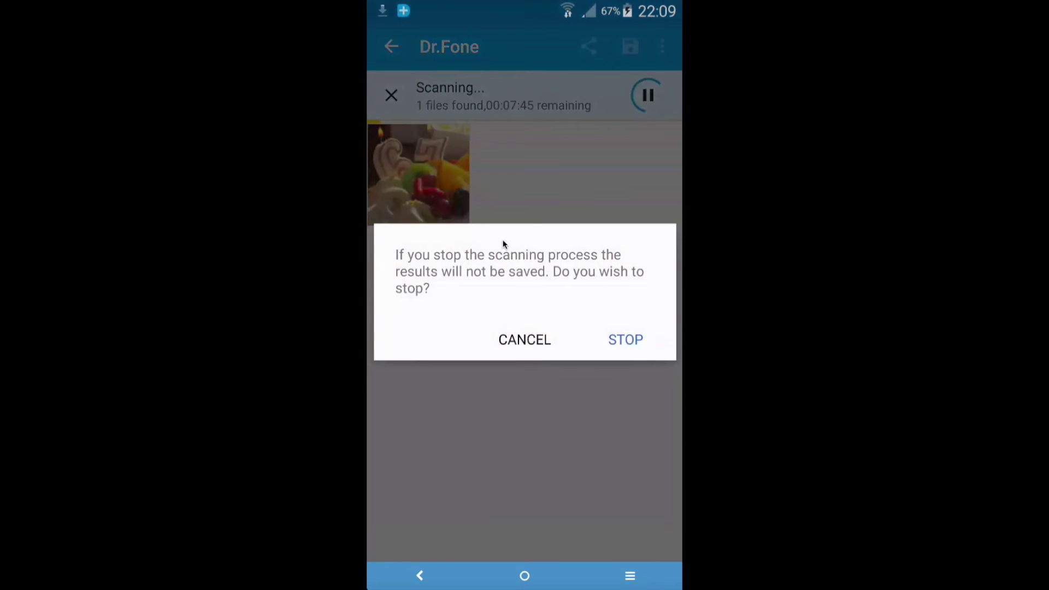
# Step: Confirm stopping the scan, dismiss the Completed message, and exit the scan results
pyautogui.click(628, 341)
pyautogui.click(589, 344)
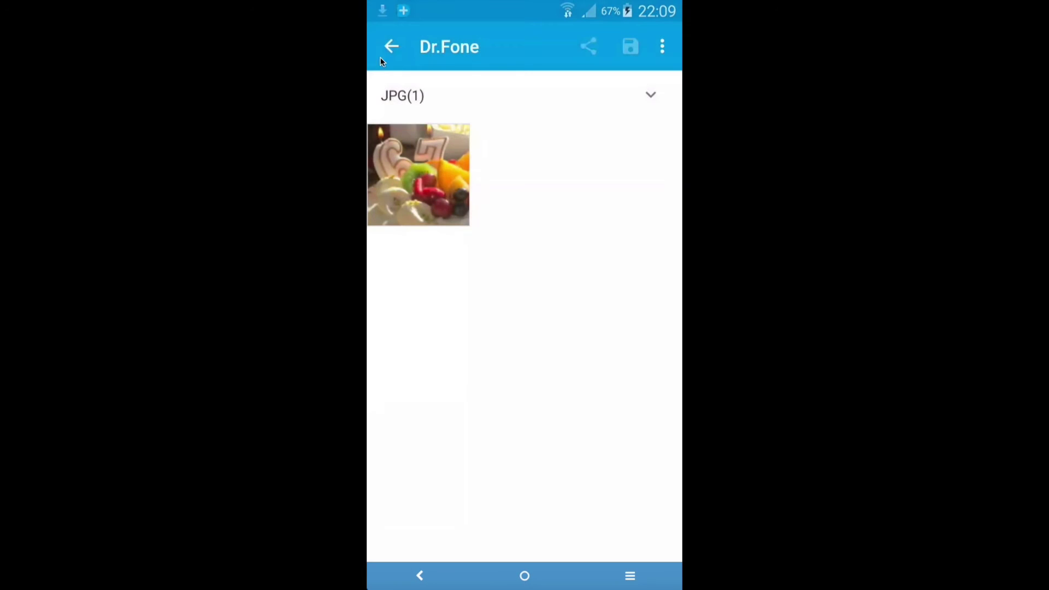
pyautogui.click(392, 49)
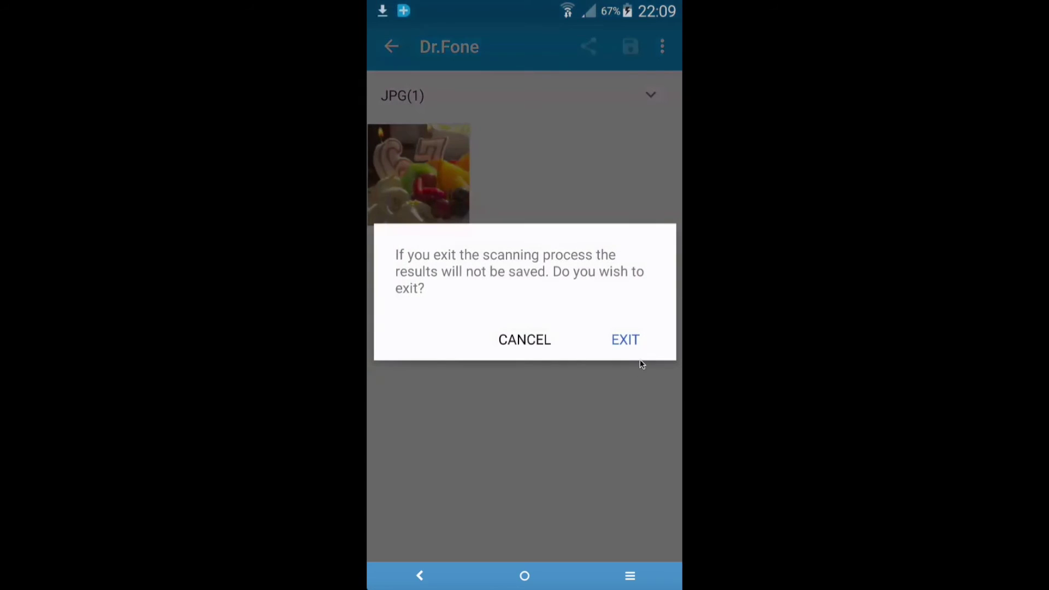
pyautogui.click(629, 340)
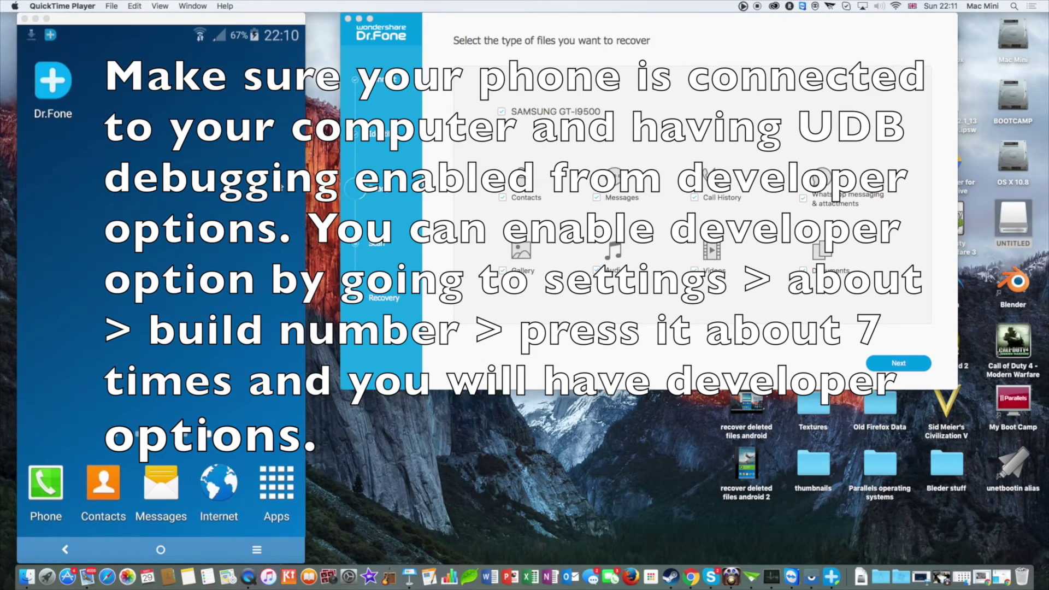
pyautogui.click(1002, 577)
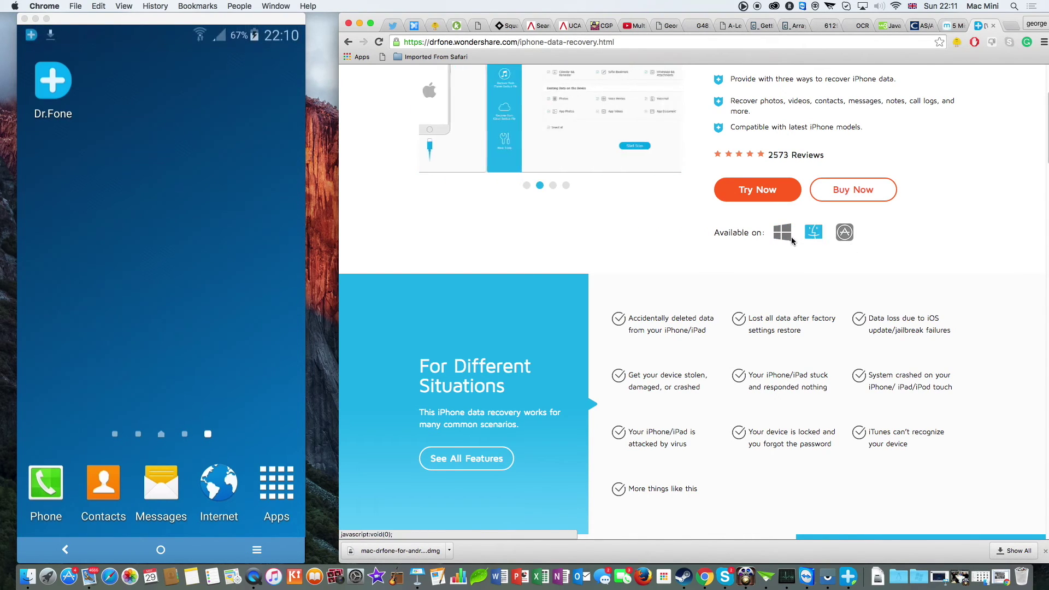
pyautogui.click(360, 24)
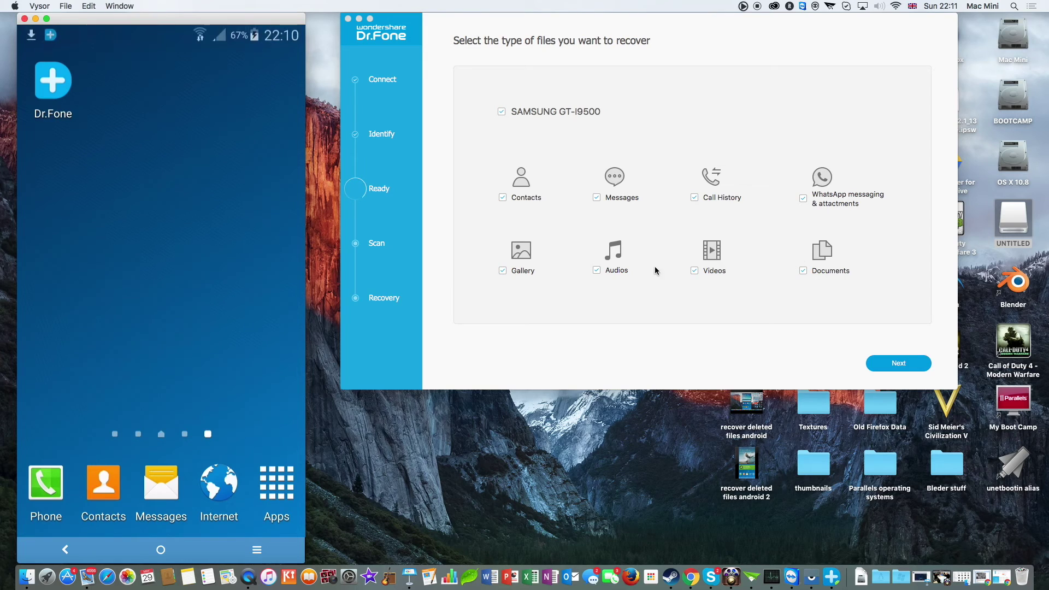
# Step: Uncheck Contacts, Call History, Audios and Documents so only Gallery and Videos remain, then continue
pyautogui.click(502, 198)
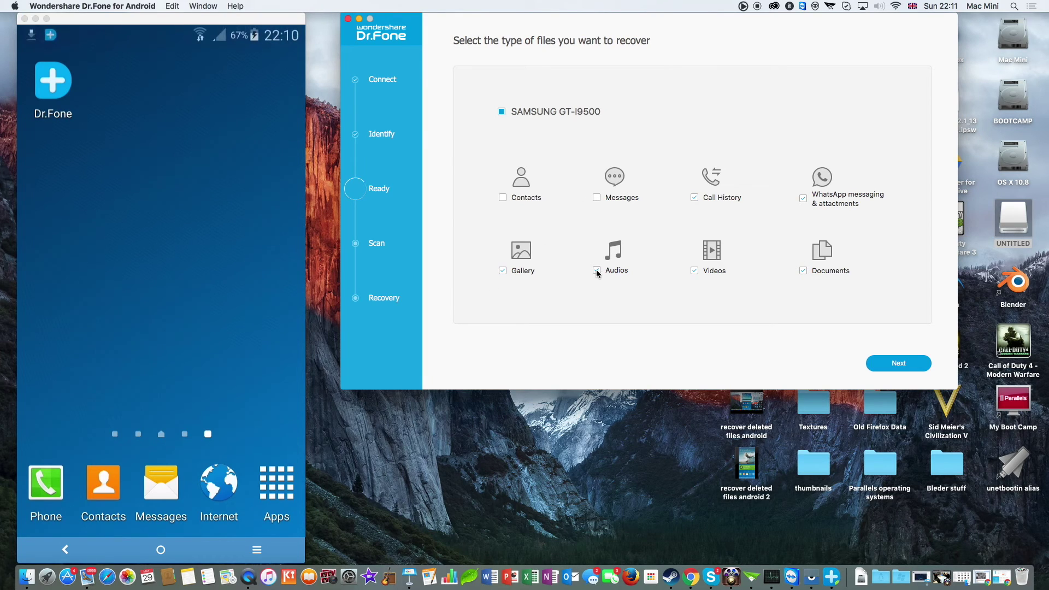
pyautogui.click(697, 197)
pyautogui.click(803, 271)
pyautogui.click(598, 270)
pyautogui.click(910, 369)
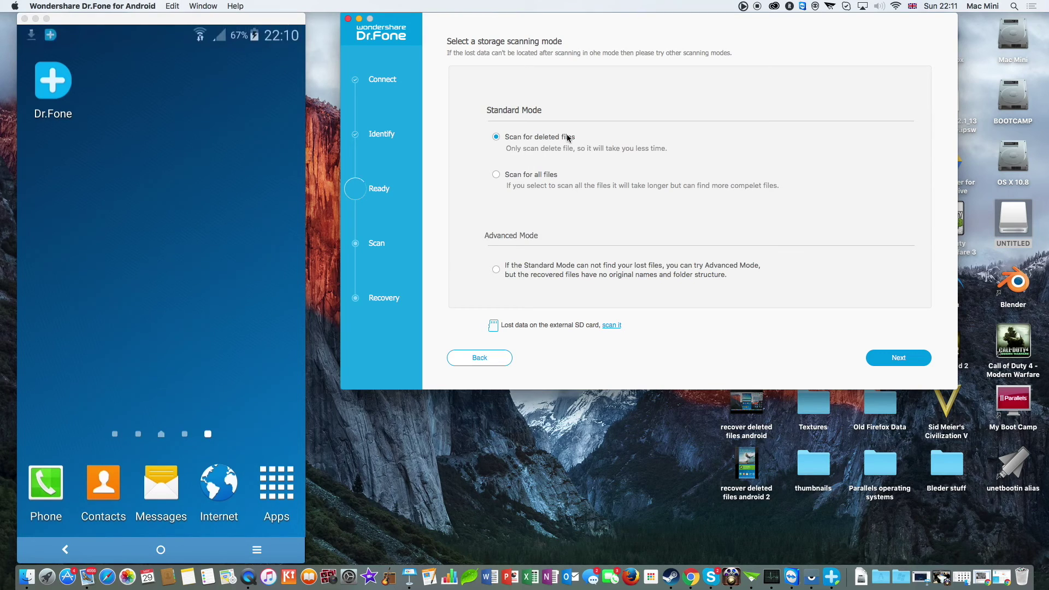
# Step: Choose the Standard 'Scan for deleted files' mode and continue to the rooting page
pyautogui.click(497, 174)
pyautogui.click(496, 136)
pyautogui.click(496, 137)
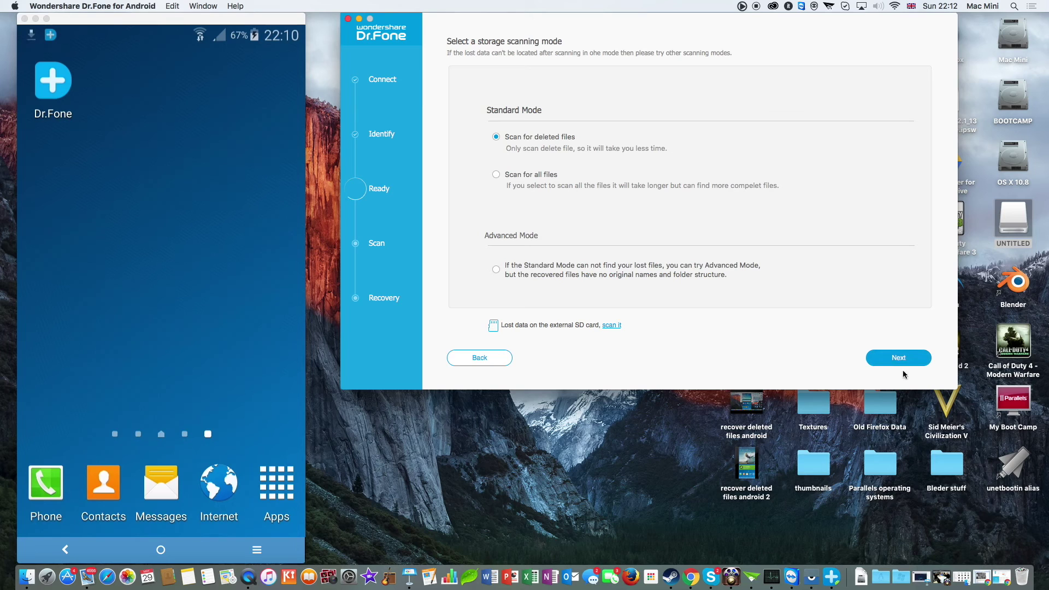
pyautogui.click(899, 357)
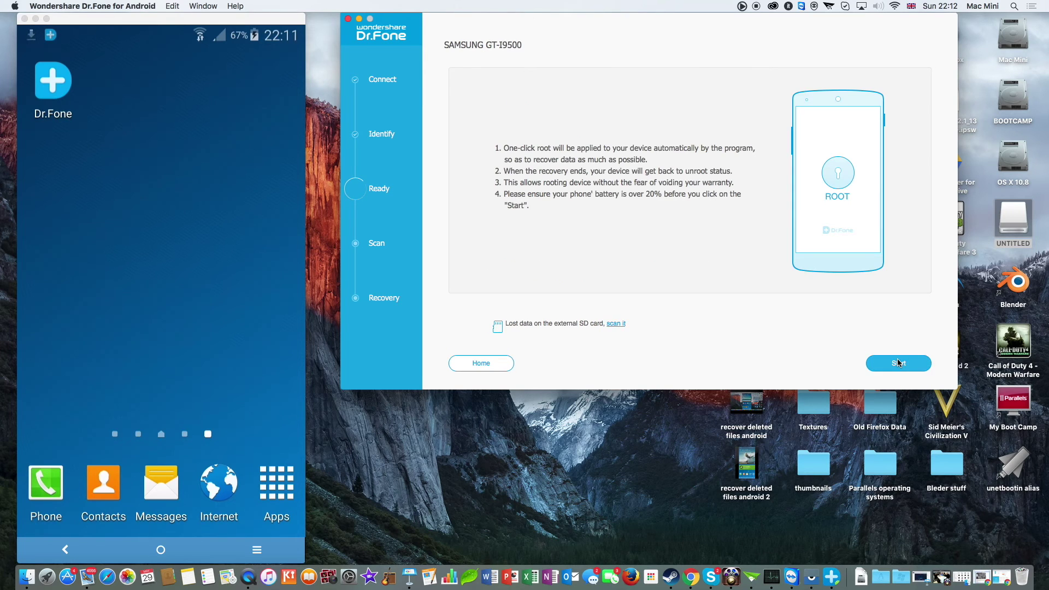
# Step: Root the Samsung GT-I9500 and begin scanning it for deleted files
pyautogui.click(898, 363)
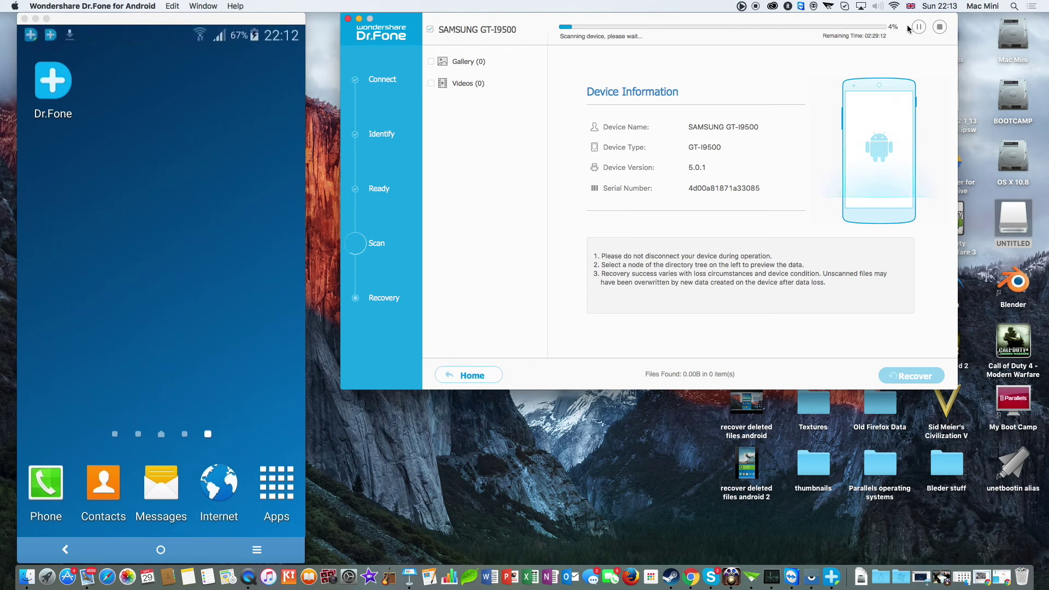
# Step: Stop the scan, relaunch Dr.Fone via Spotlight 'dr' with the admin password, and continue the free trial
pyautogui.click(940, 27)
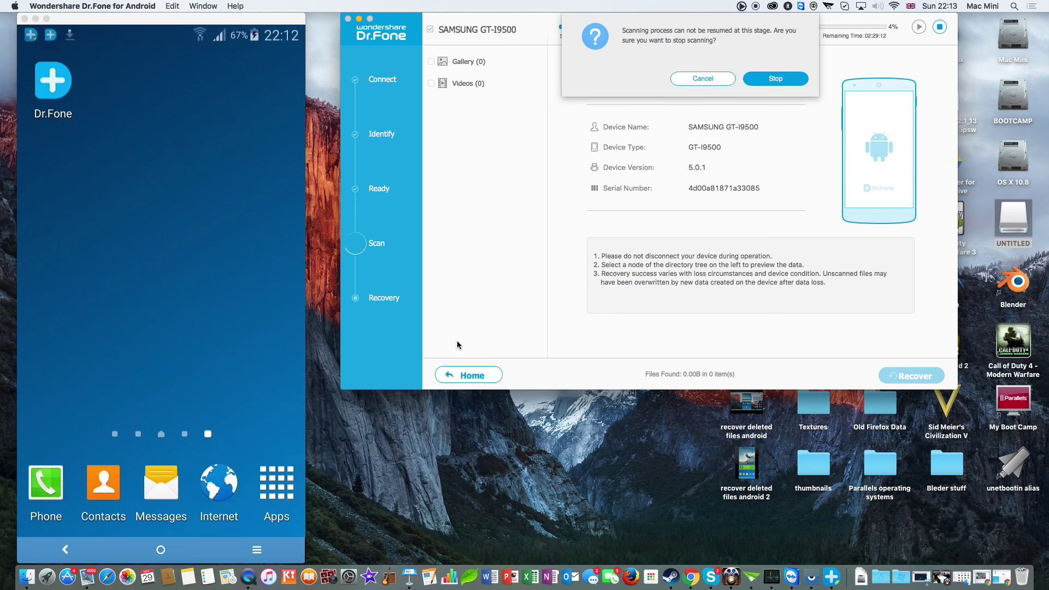
pyautogui.click(776, 70)
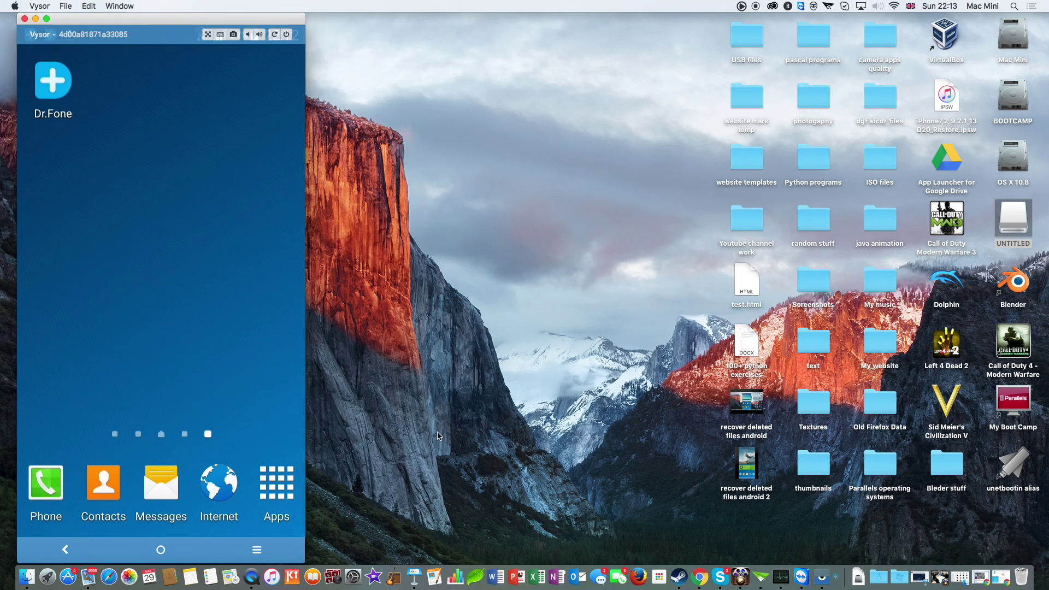
pyautogui.click(1014, 6)
pyautogui.write('dr.f')
pyautogui.press('Return')
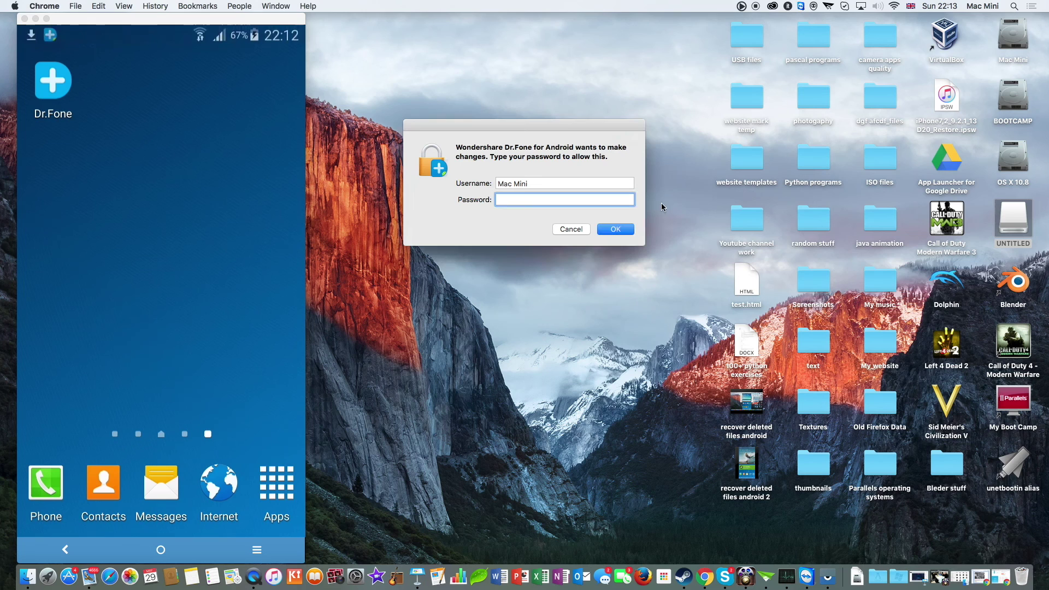
pyautogui.write('•••••••••')
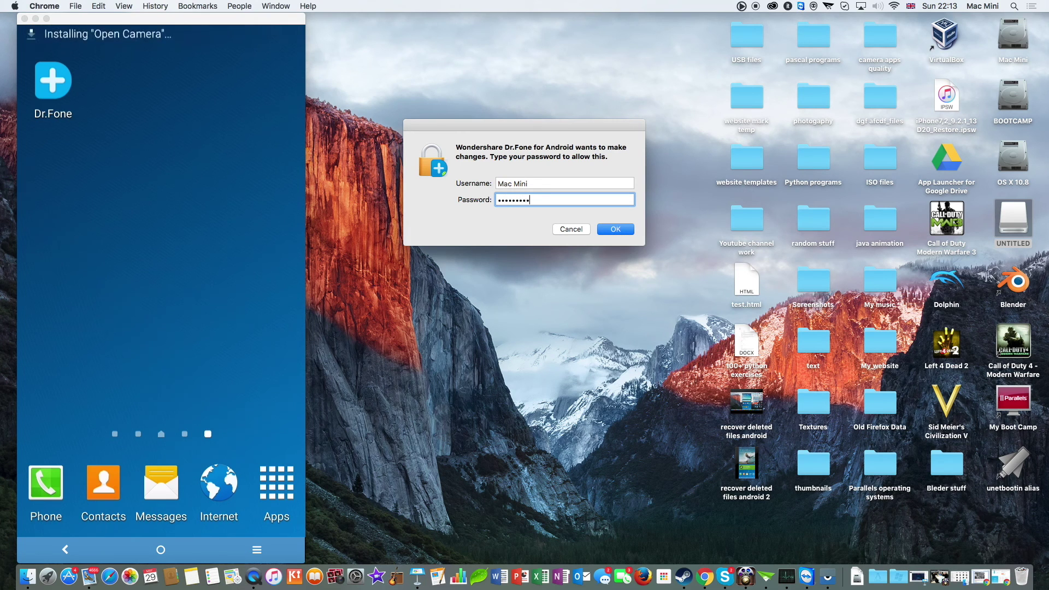
pyautogui.click(623, 230)
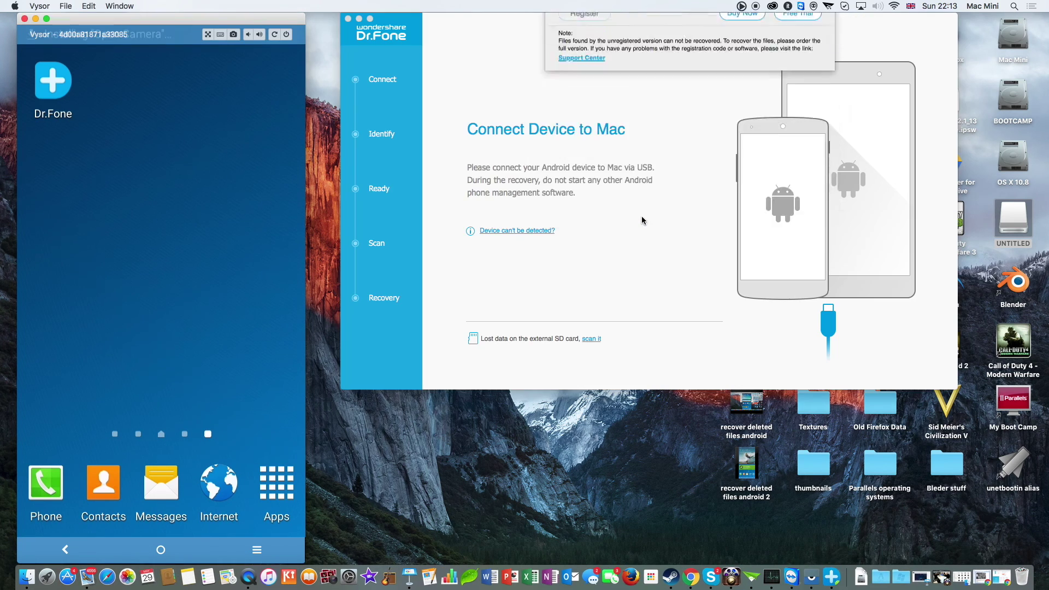
pyautogui.click(797, 162)
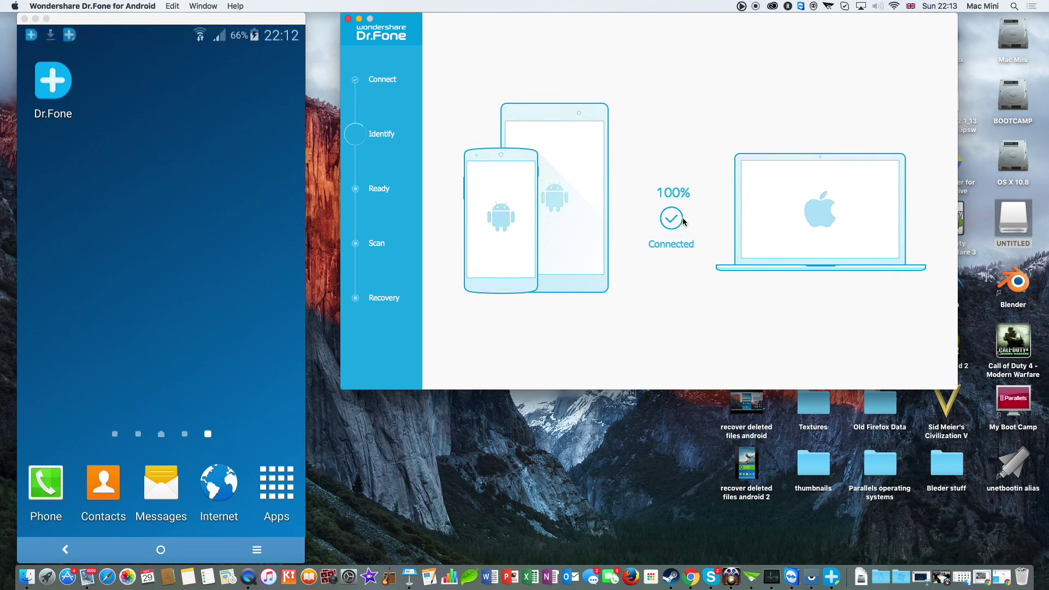
# Step: Continue past the connected phone and switch to recovering from the external SD card
pyautogui.click(899, 358)
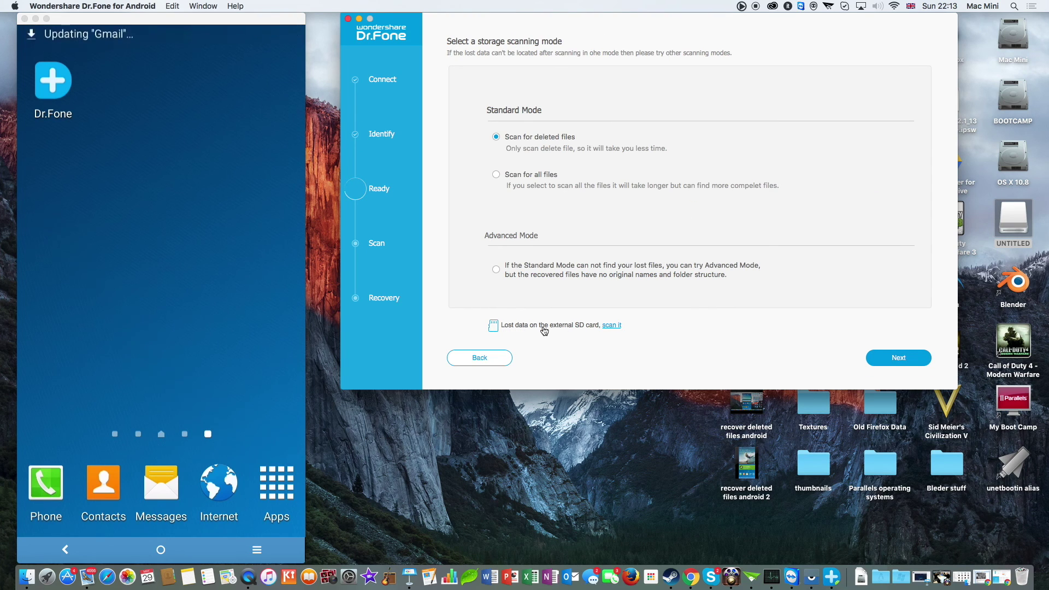
pyautogui.click(612, 326)
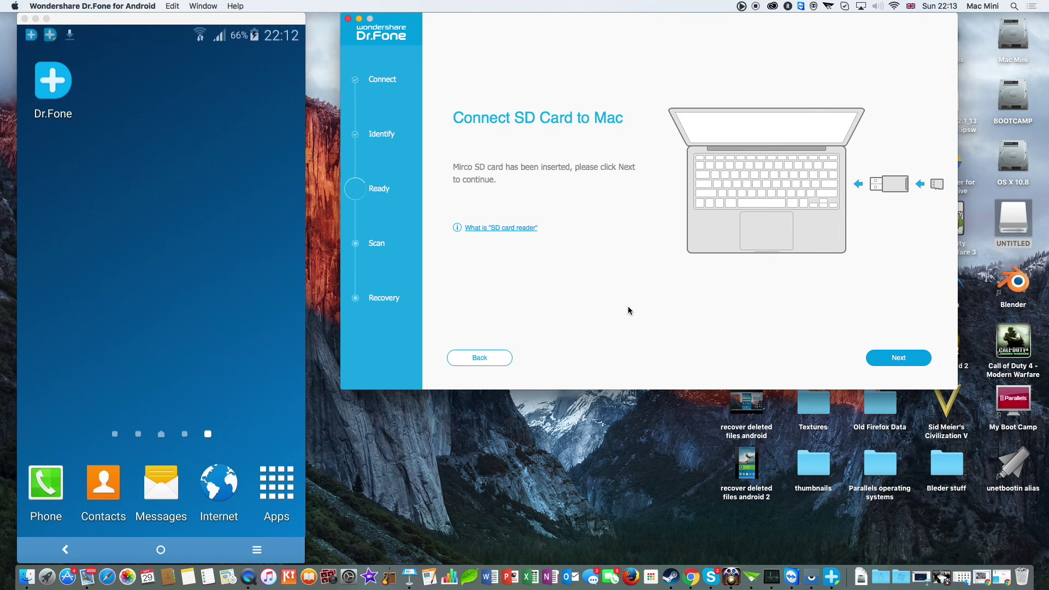